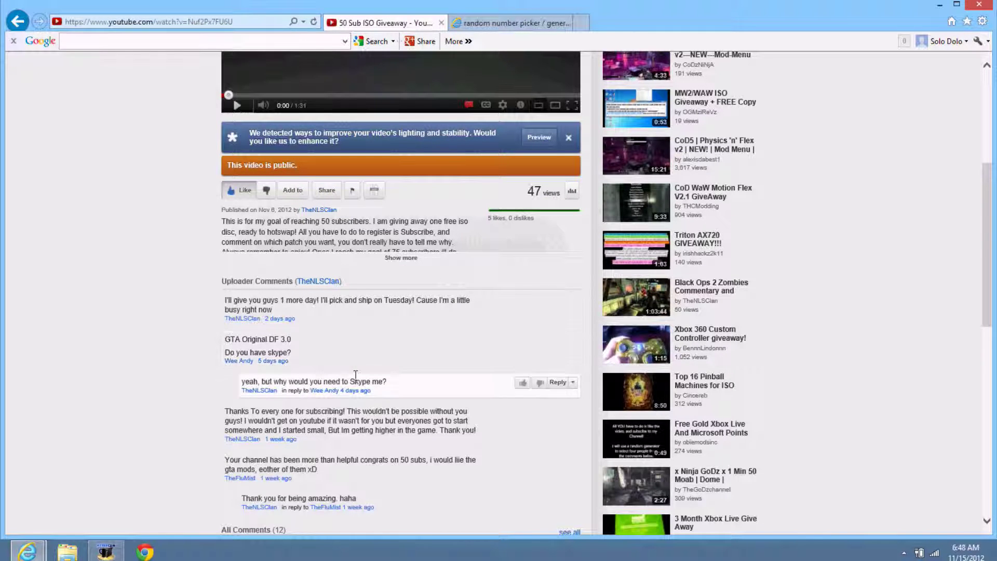
pyautogui.scroll(-4, 400, 434)
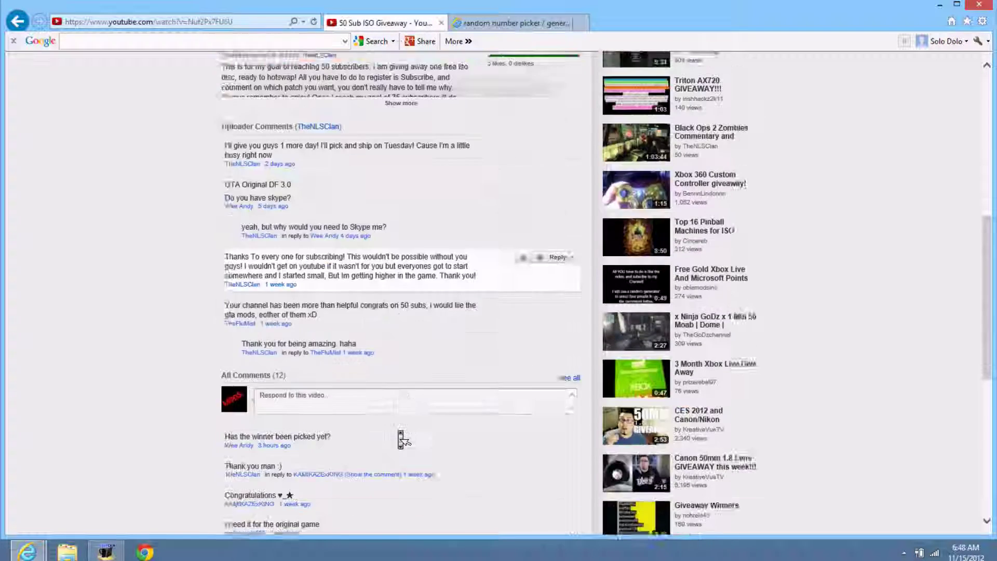
pyautogui.scroll(-2, 401, 438)
pyautogui.scroll(-2, 400, 438)
pyautogui.scroll(3, 400, 438)
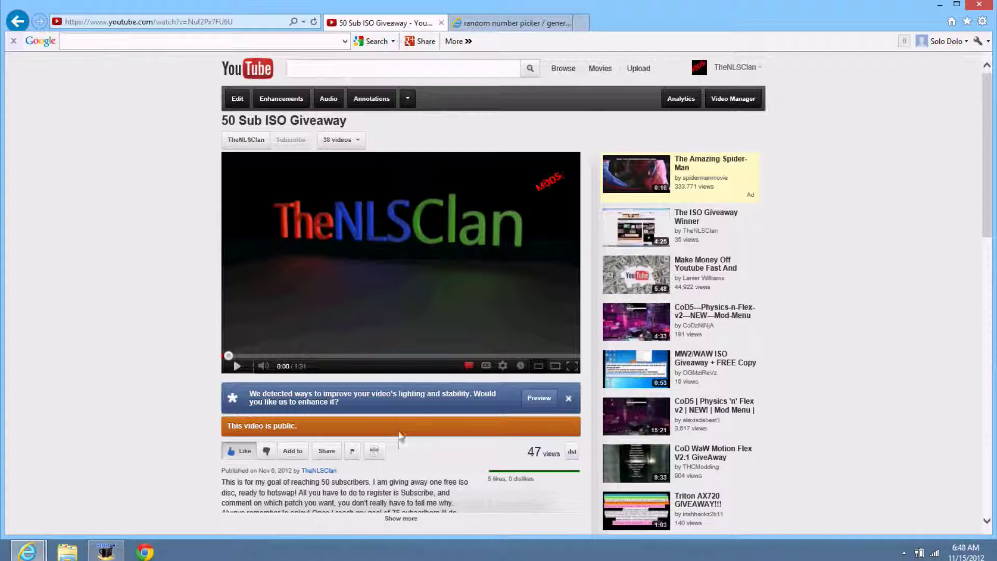
# Mark the random number picker as useful and send a short feedback note.
pyautogui.click(518, 22)
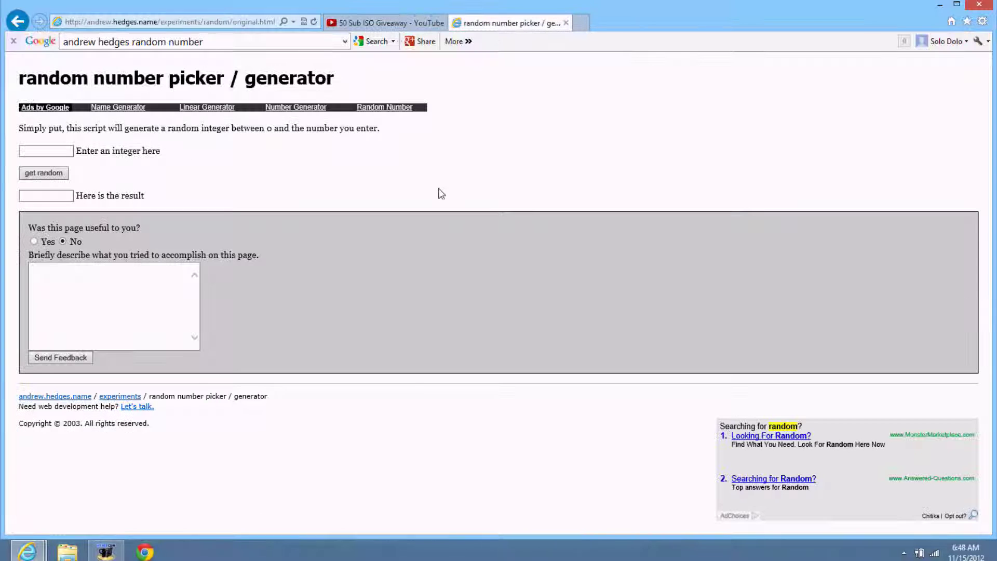
pyautogui.click(34, 243)
pyautogui.write('uff')
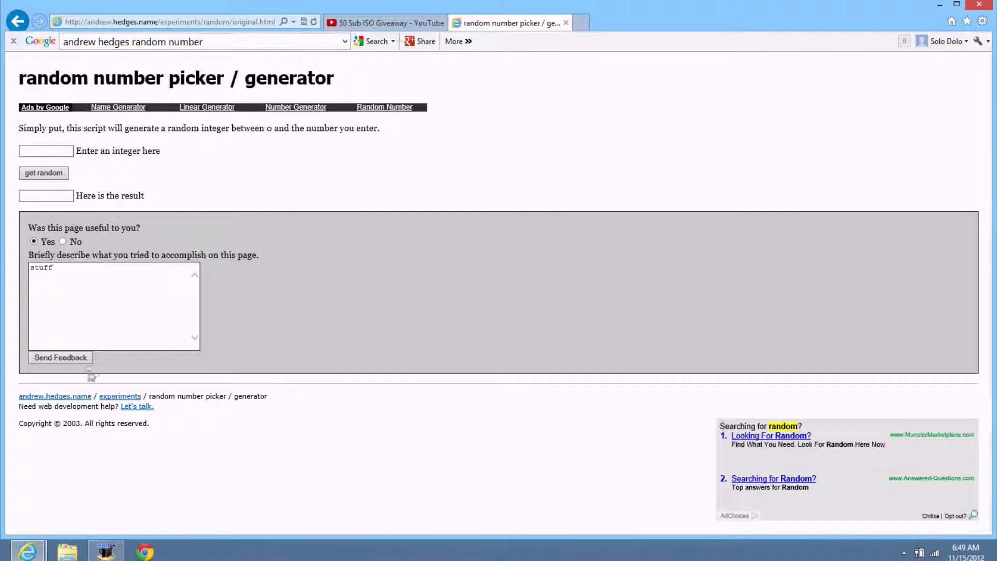
pyautogui.click(78, 359)
# Browse the giveaway video's comments, viewing page 2 and then returning to page 1.
pyautogui.click(333, 18)
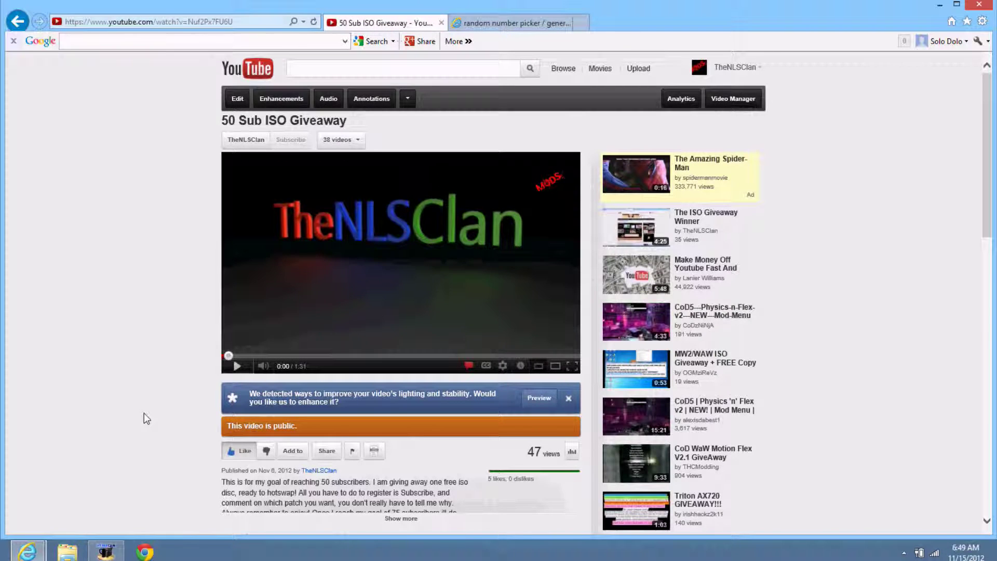
pyautogui.scroll(-4, 144, 414)
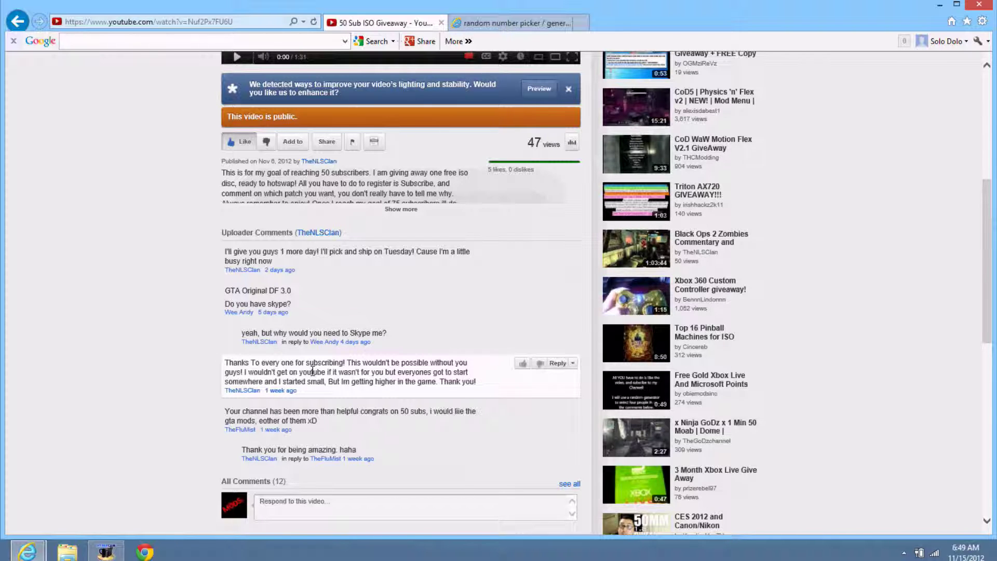
pyautogui.scroll(-3, 312, 372)
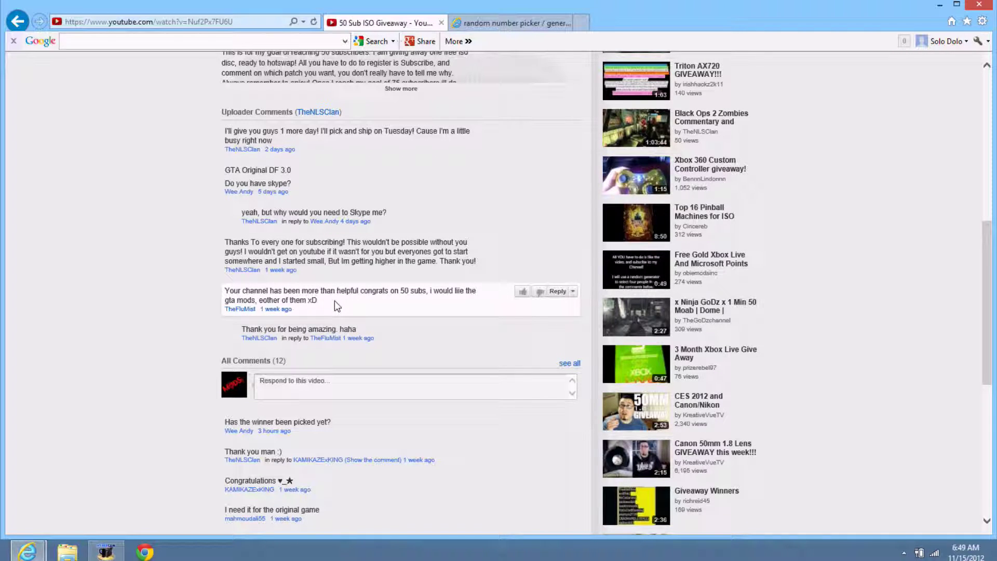
pyautogui.scroll(-3, 130, 447)
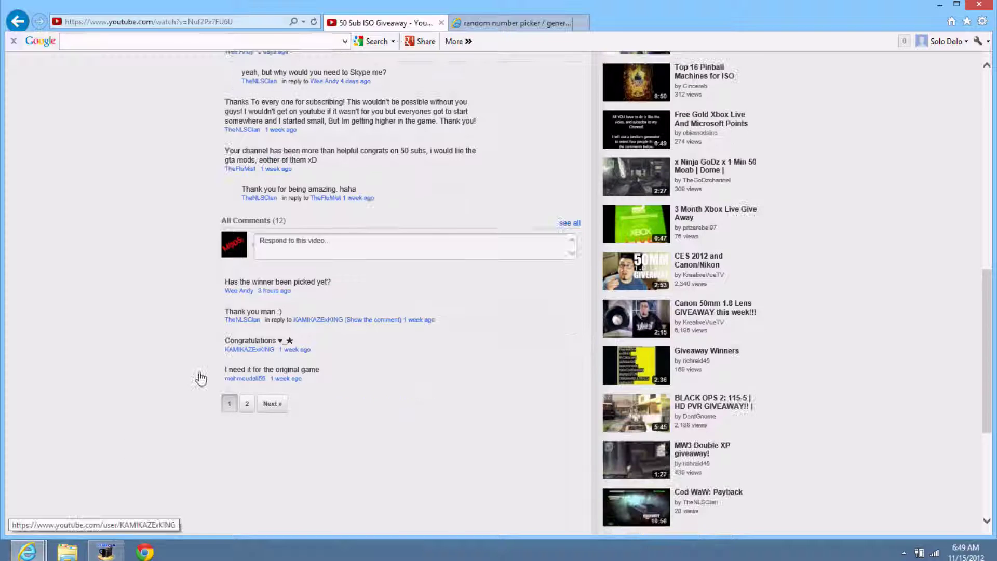
pyautogui.click(248, 404)
pyautogui.scroll(2, 279, 138)
pyautogui.scroll(2, 279, 136)
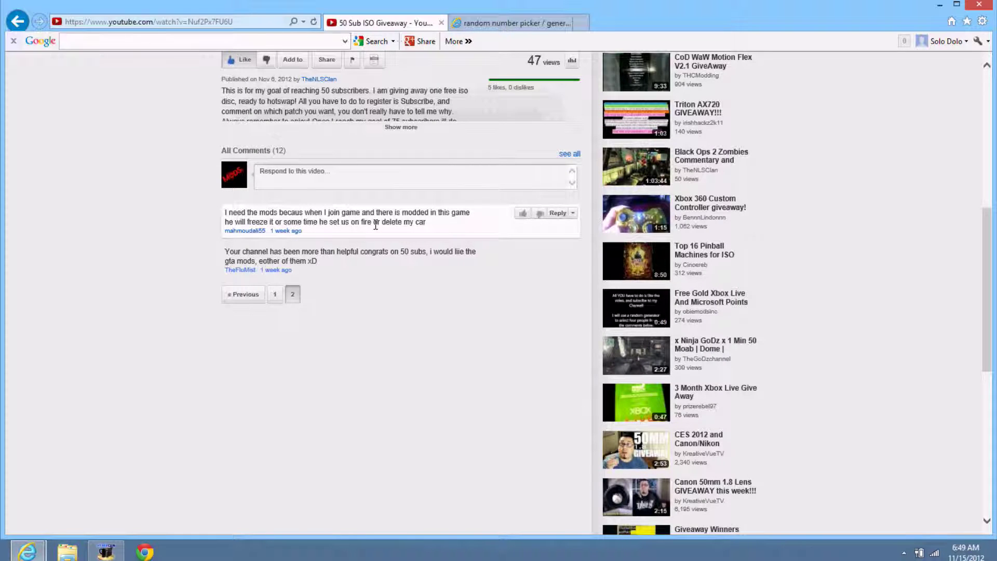
pyautogui.click(274, 294)
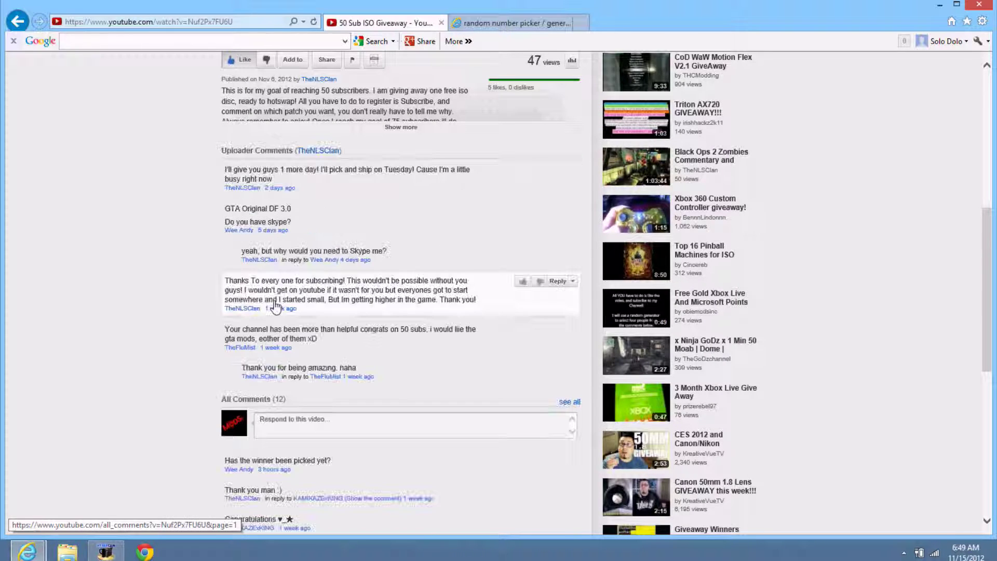
# Pick a random number with upper limit 3, getting 3, and return to the comments.
pyautogui.click(542, 23)
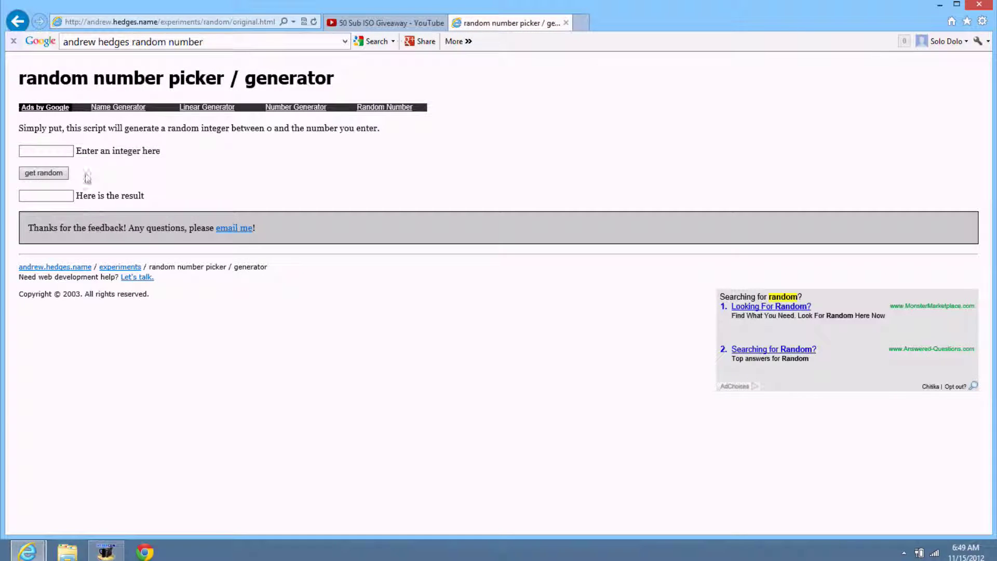
pyautogui.click(68, 152)
pyautogui.click(43, 172)
pyautogui.click(378, 23)
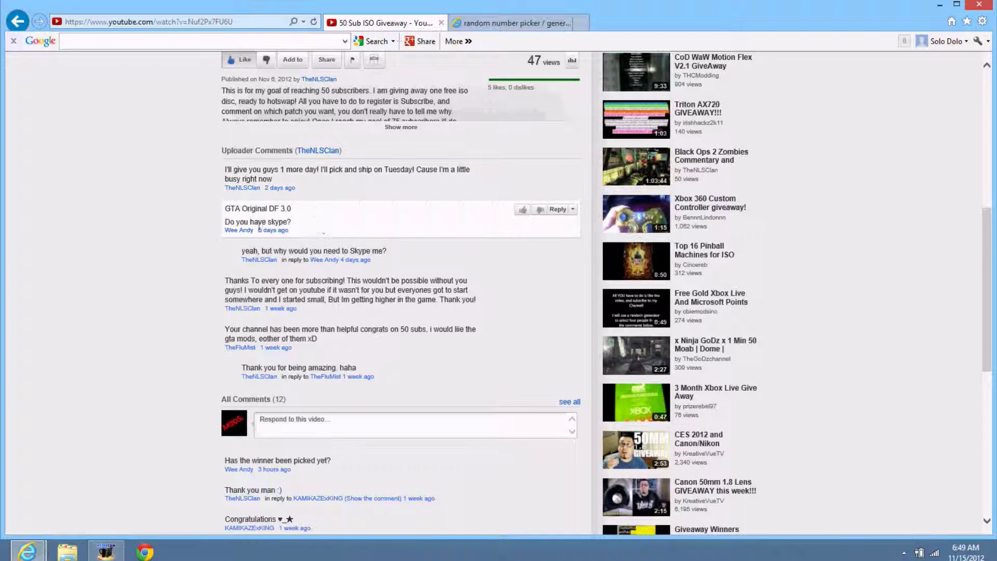
pyautogui.moveTo(351, 335)
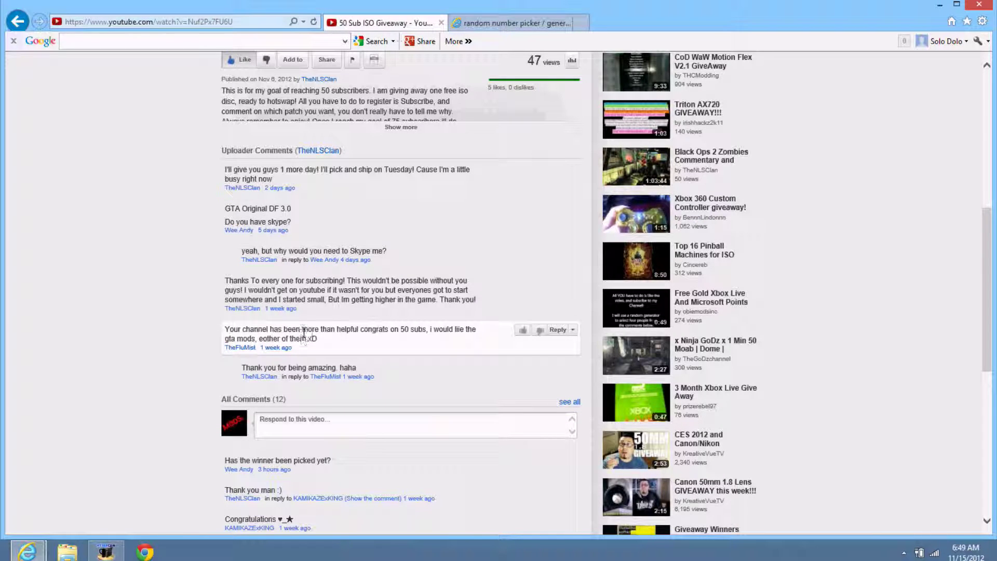
pyautogui.scroll(-2, 311, 334)
pyautogui.scroll(-3, 300, 266)
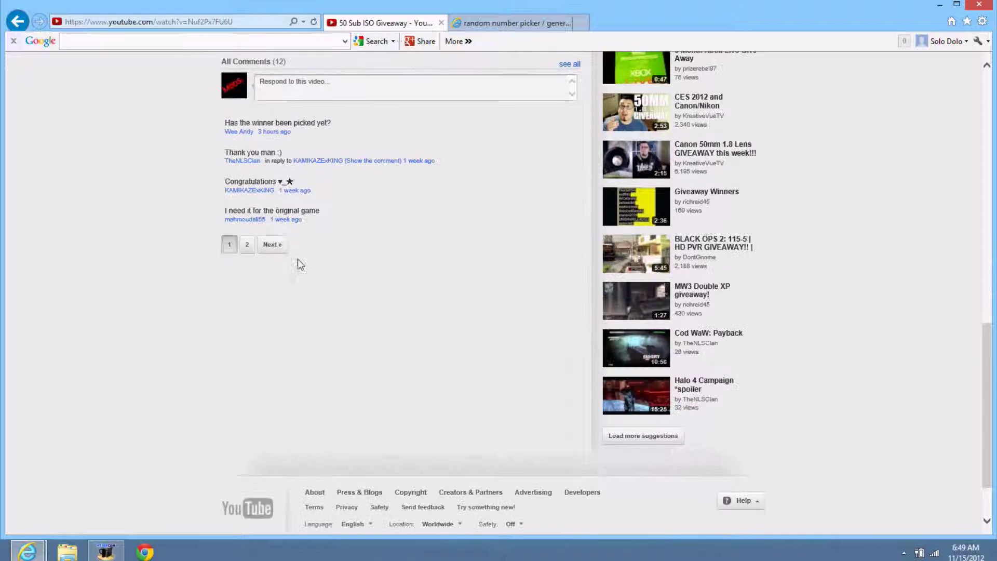
# Copy the channel name from mahmoudali55's channel page and go to the YouTube inbox.
pyautogui.click(245, 219)
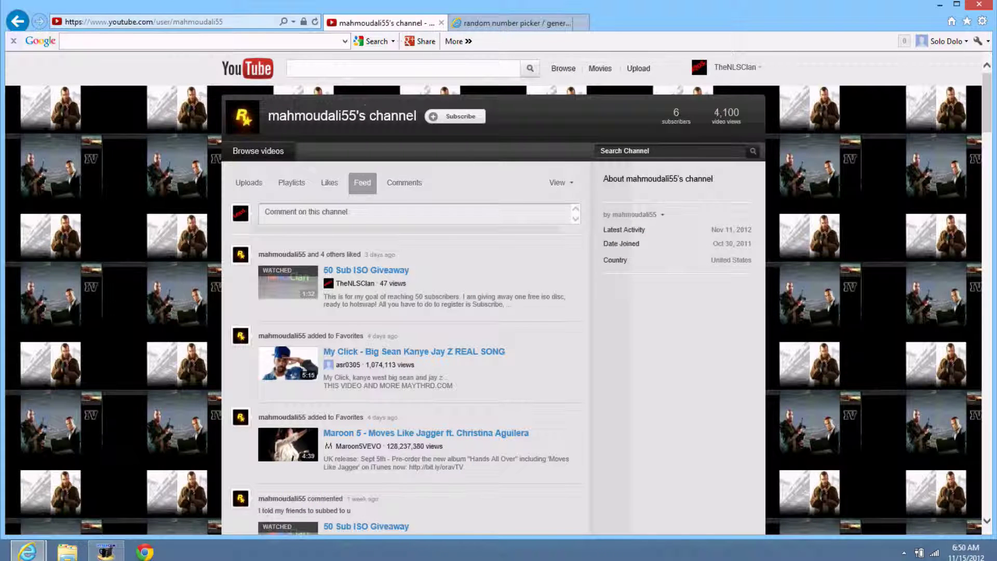
pyautogui.moveTo(364, 119); pyautogui.dragTo(269, 117)
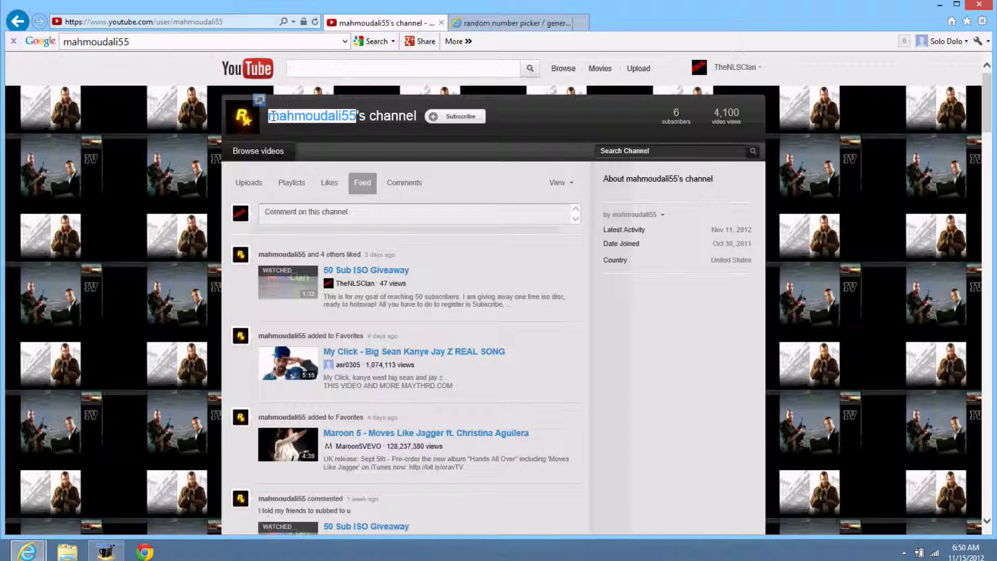
pyautogui.rightClick(269, 124)
pyautogui.click(303, 142)
pyautogui.click(729, 67)
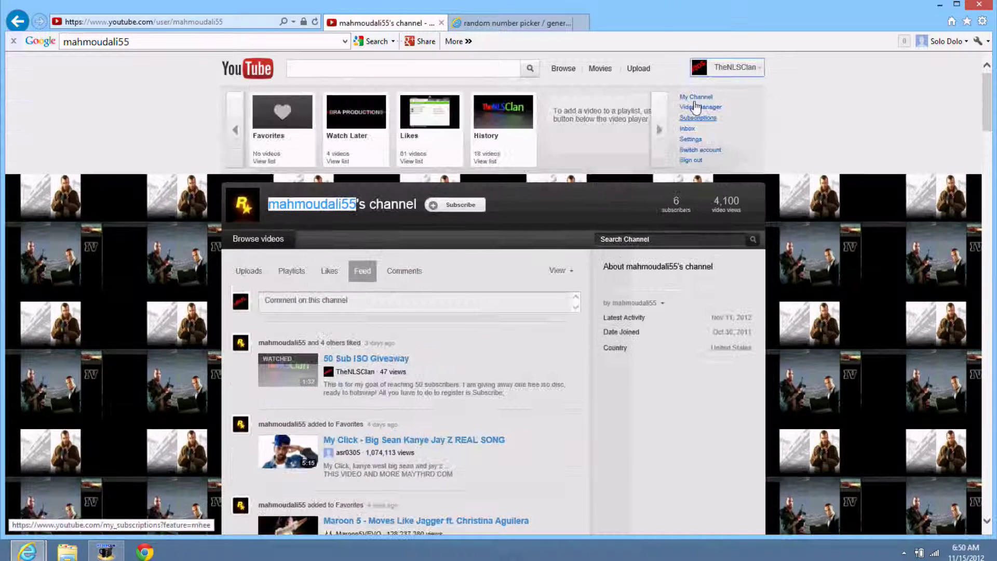
pyautogui.click(694, 136)
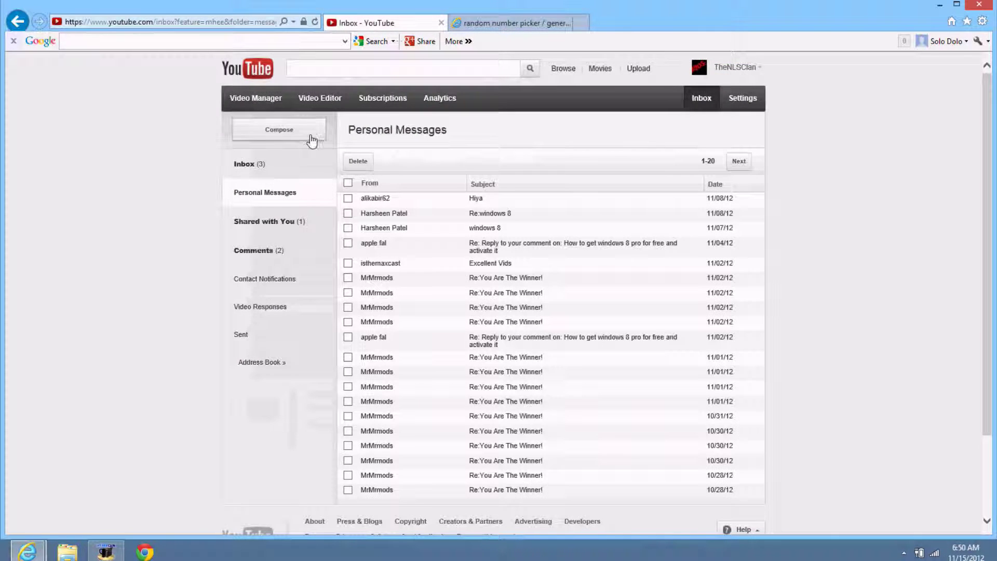
pyautogui.click(309, 130)
pyautogui.click(431, 189)
pyautogui.rightClick(430, 188)
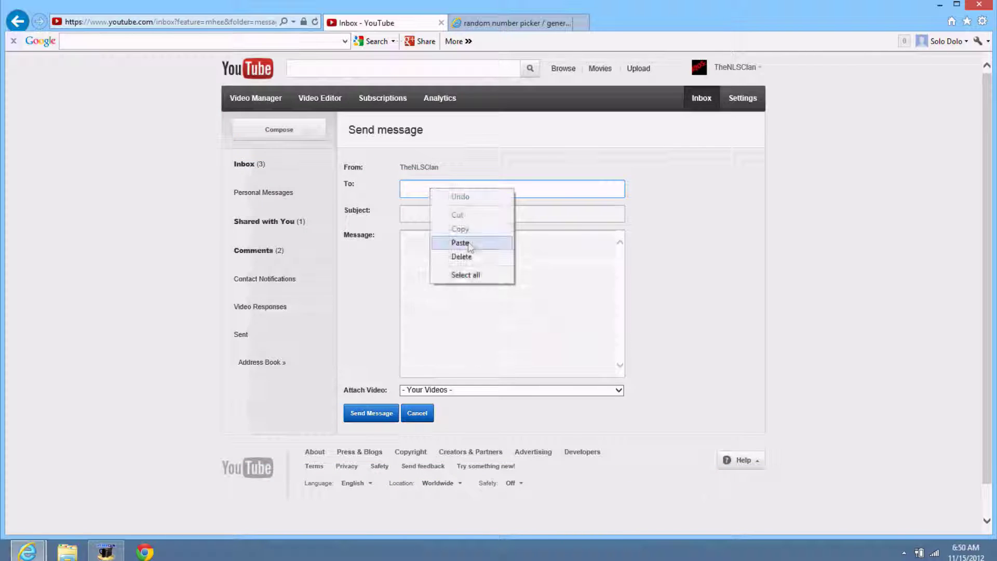
pyautogui.click(468, 244)
# Send it with subject 'Your the winner', asking for address, city, state and zip.
pyautogui.click(467, 210)
pyautogui.write('Y')
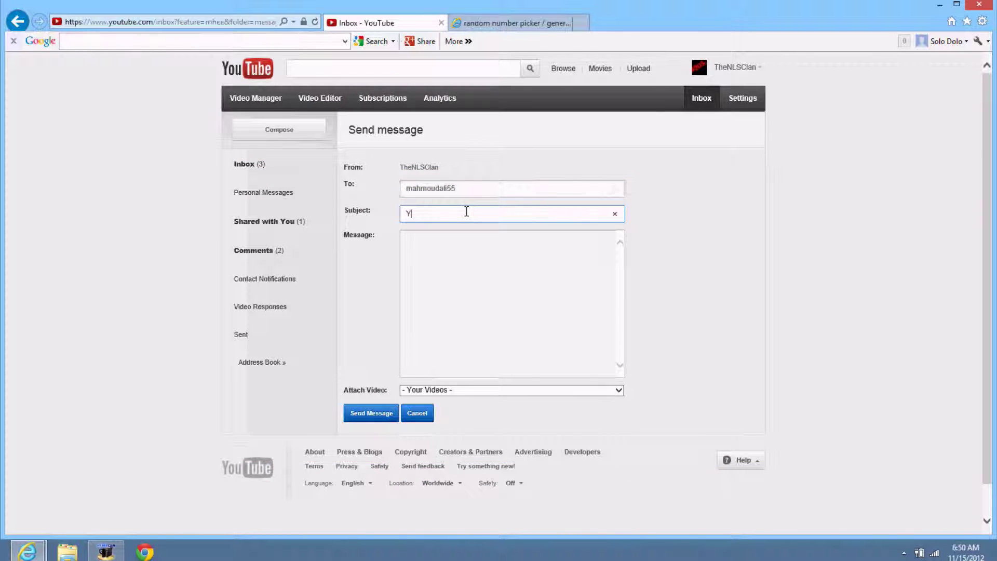
pyautogui.write('our the winner')
pyautogui.click(468, 260)
pyautogui.write('I just')
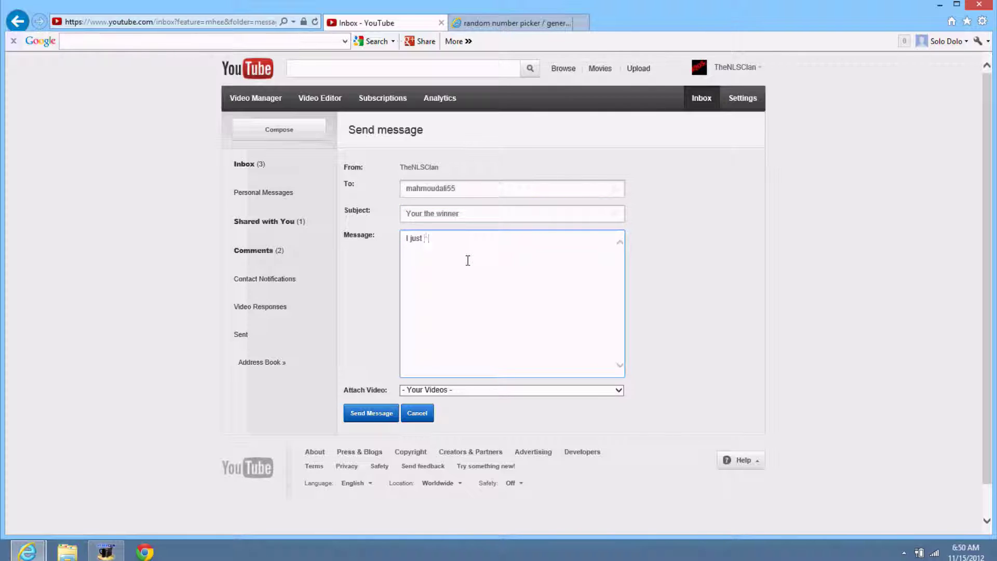
pyautogui.write('neee')
pyautogui.write('dress')
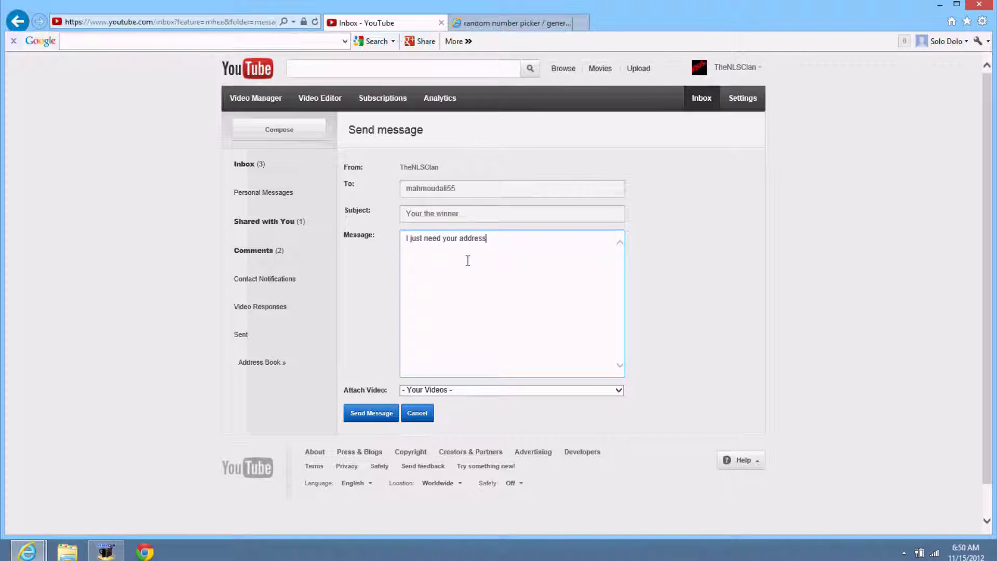
pyautogui.write('ity,')
pyautogui.write(' state, ')
pyautogui.write('zip ')
pyautogui.write('and your')
pyautogui.write(' all set')
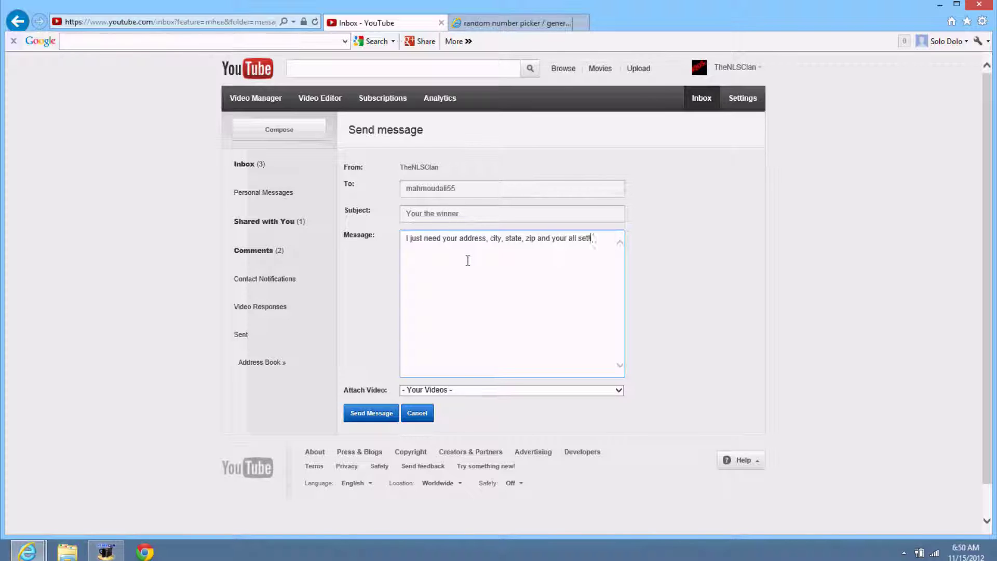
pyautogui.write('ll more tha')
pyautogui.write('n likely')
pyautogui.write(' ship out today')
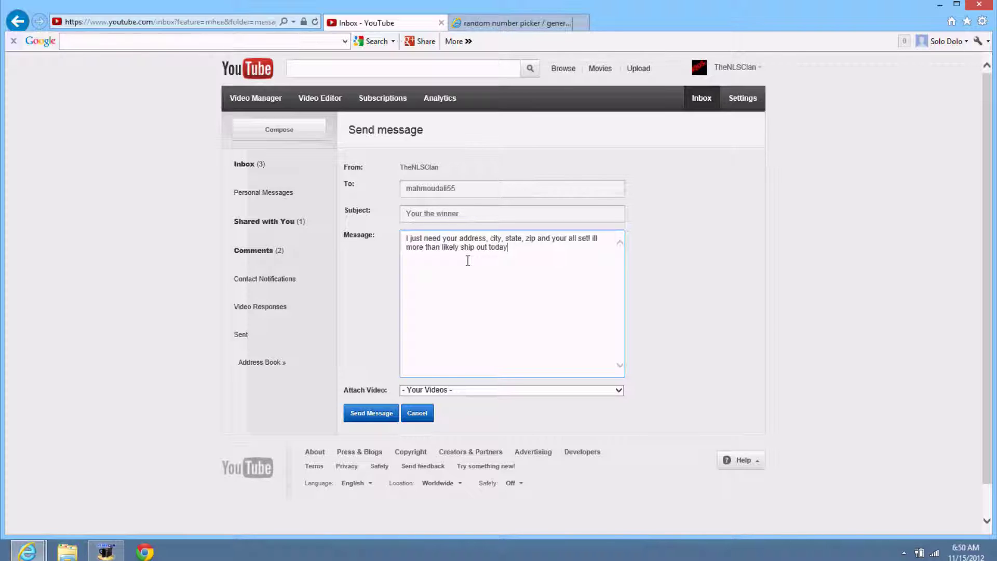
pyautogui.write('Co')
pyautogui.write('ngatulations!')
pyautogui.click(371, 414)
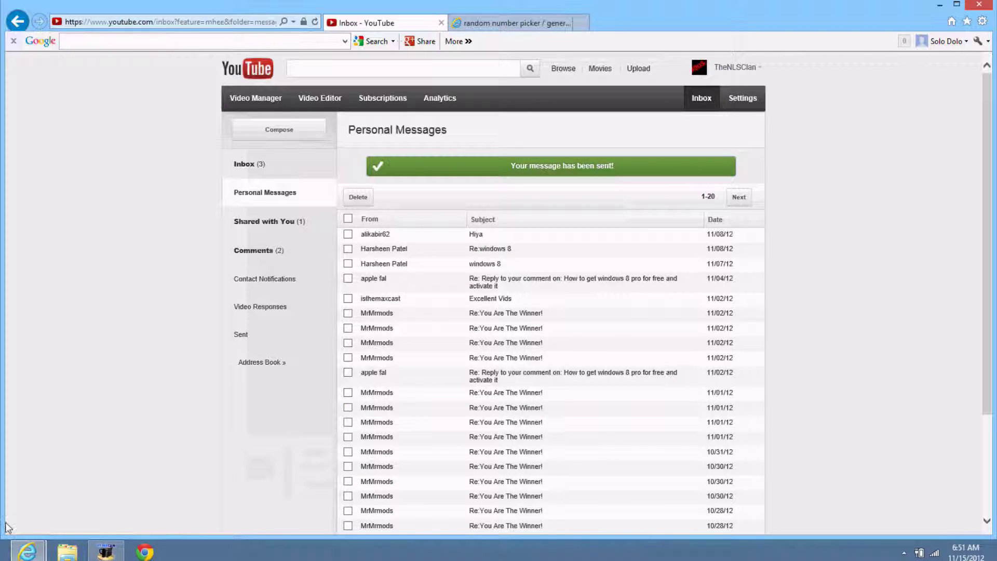
pyautogui.click(106, 552)
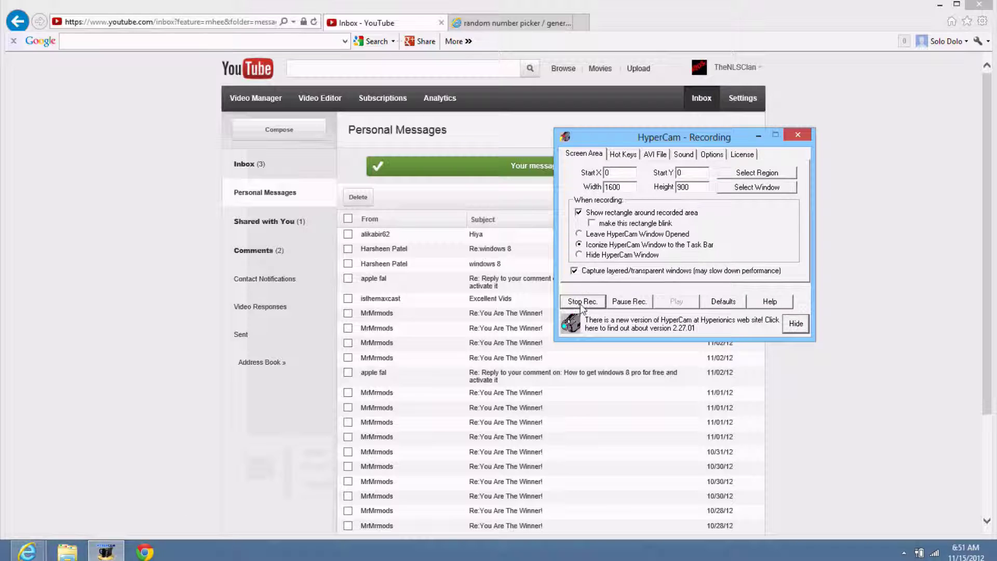